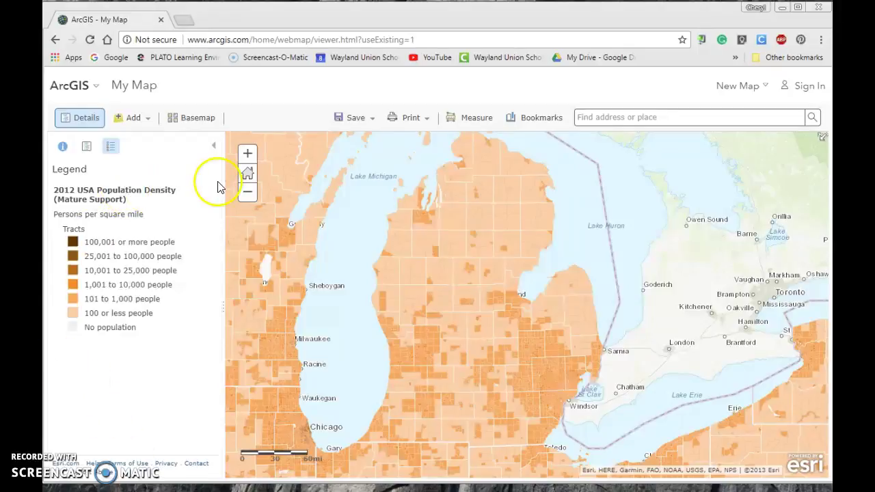
# Replace the web address with goo.gl/FGYSS4 to load the Last Month of Earthquakes map.
pyautogui.click(429, 37)
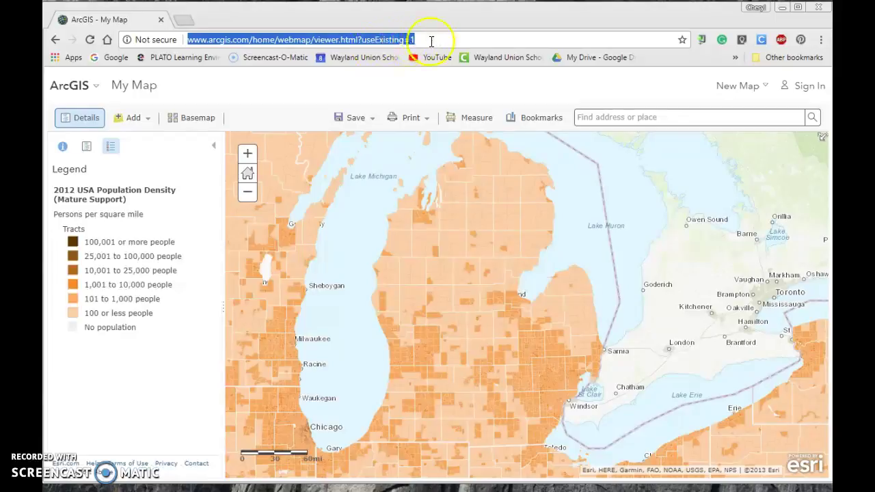
pyautogui.press('BackSpace')
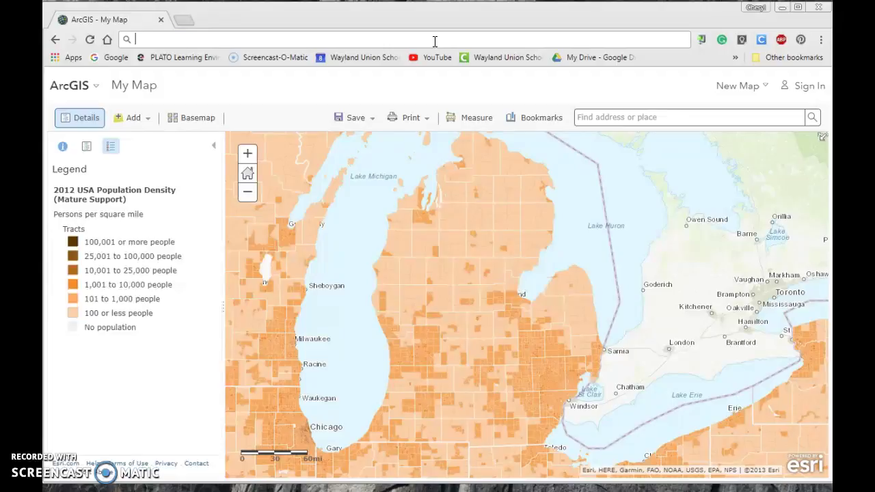
pyautogui.write('goo.gl')
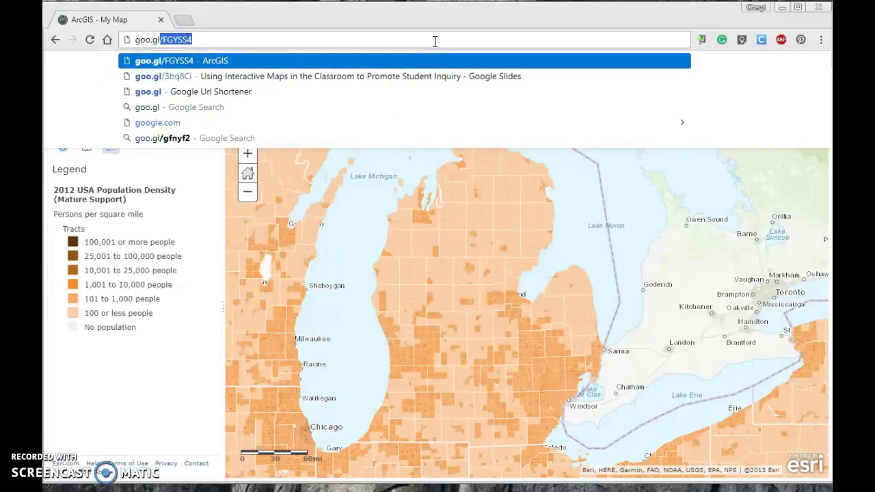
pyautogui.write('/')
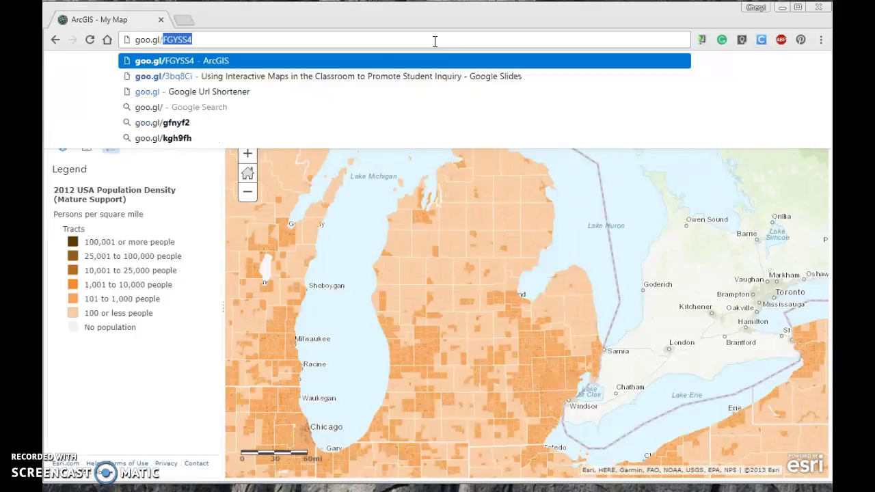
pyautogui.write('FG')
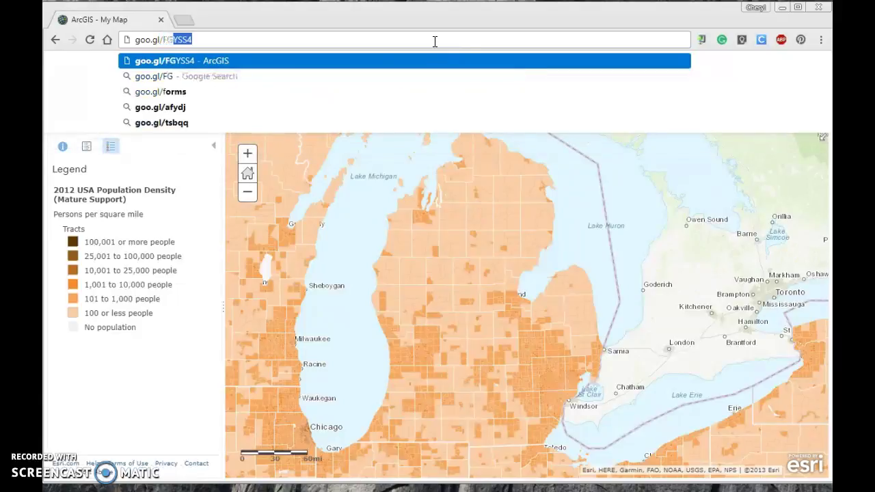
pyautogui.write('YSS')
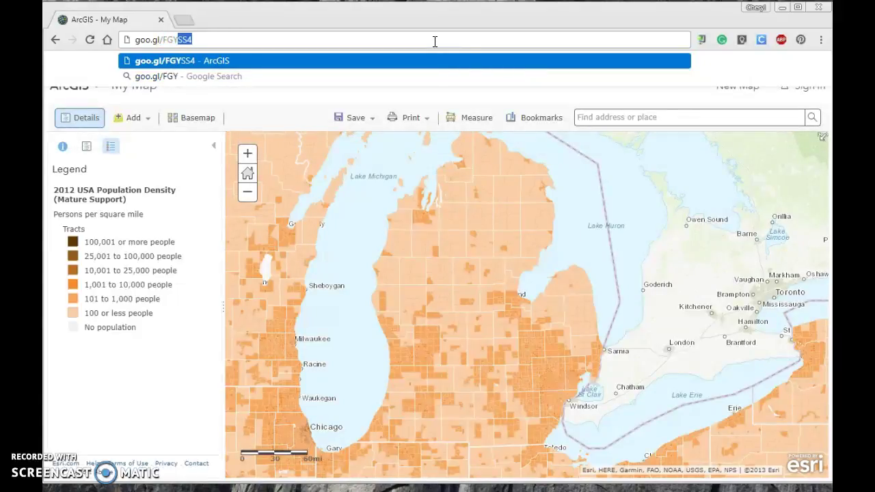
pyautogui.write('4')
pyautogui.press('Return')
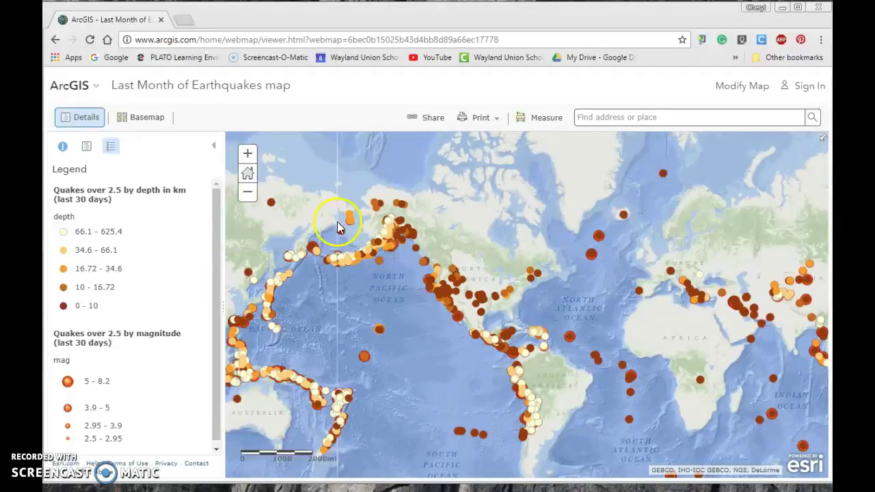
# Show the earthquake map's contents: both quake layers and the Oceans basemap.
pyautogui.click(91, 152)
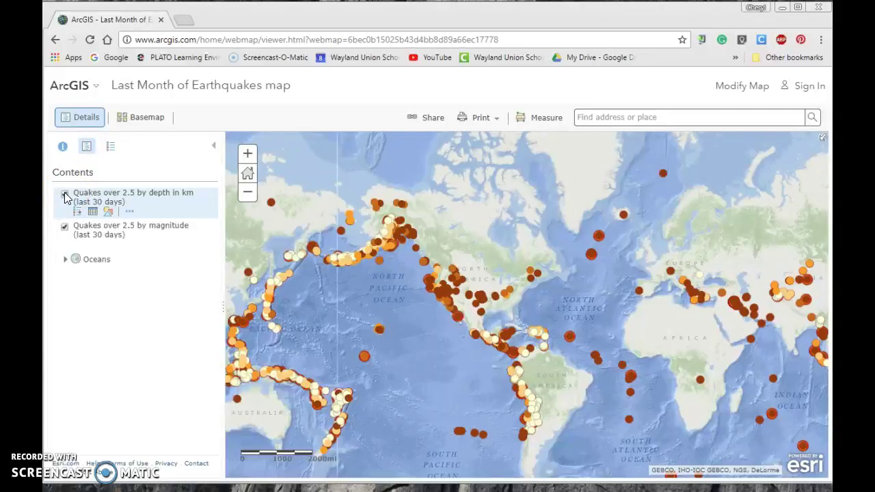
# Turn off 'Quakes over 2.5 by depth' and display the magnitude legend (2.5–2.95 up to 5–8.2).
pyautogui.click(107, 234)
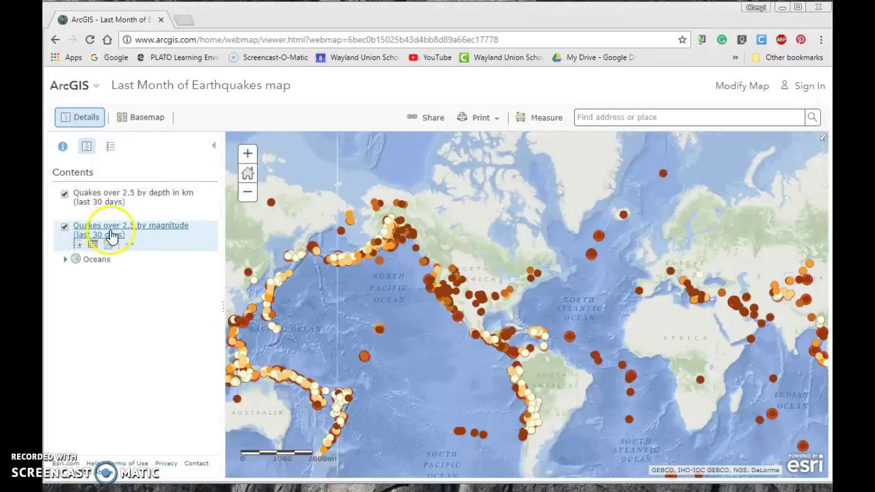
pyautogui.click(63, 198)
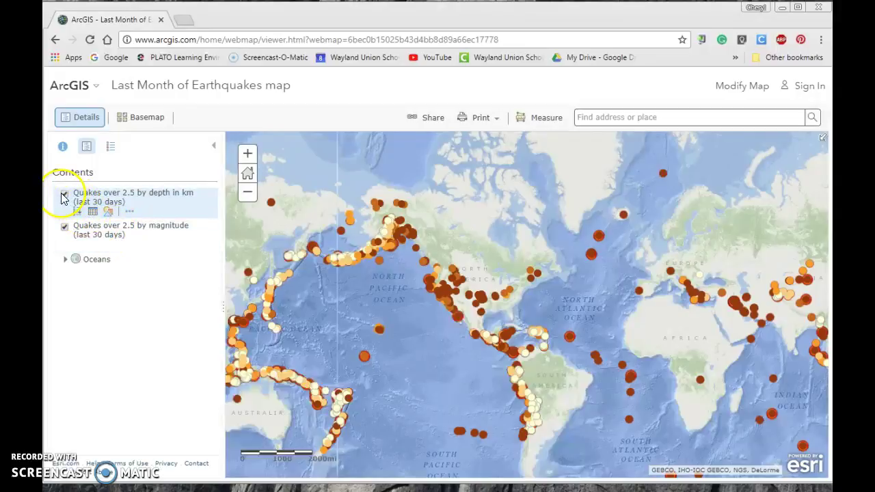
pyautogui.click(63, 198)
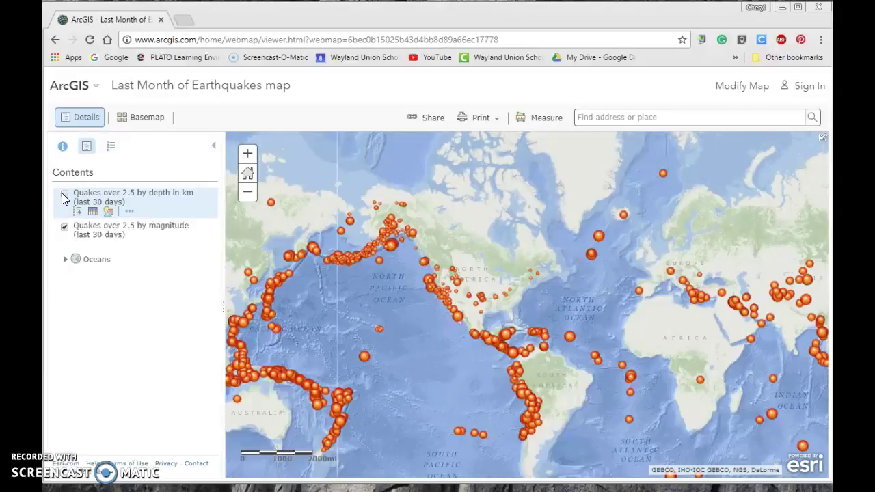
pyautogui.click(112, 146)
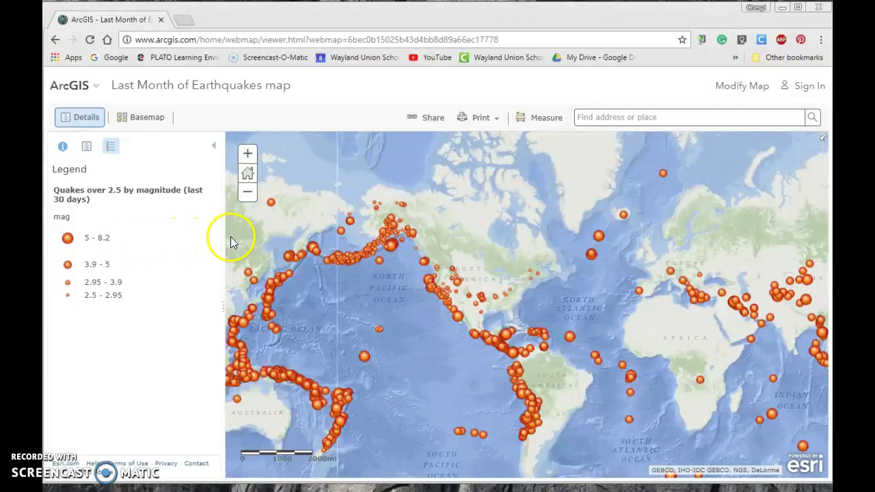
# Open a Kodiak quake's pop-up and advance to record 6 of 1171 (magnitude 3.60, depth 51.00).
pyautogui.click(390, 248)
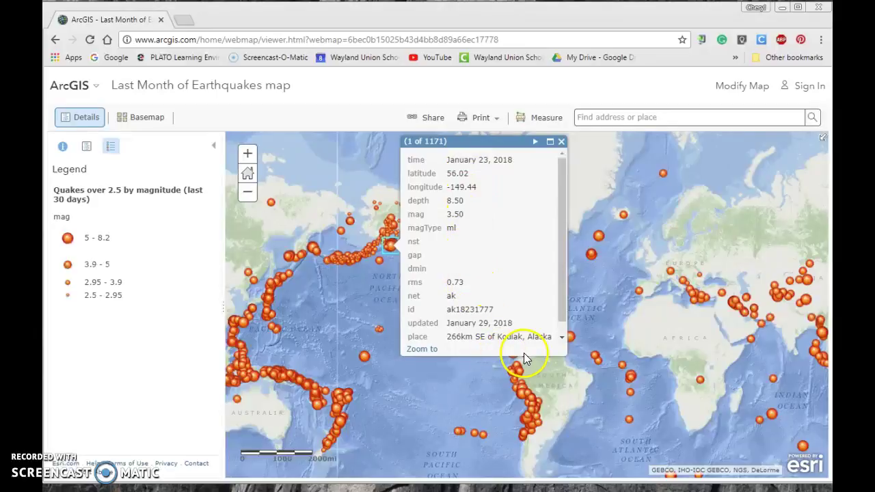
pyautogui.click(534, 144)
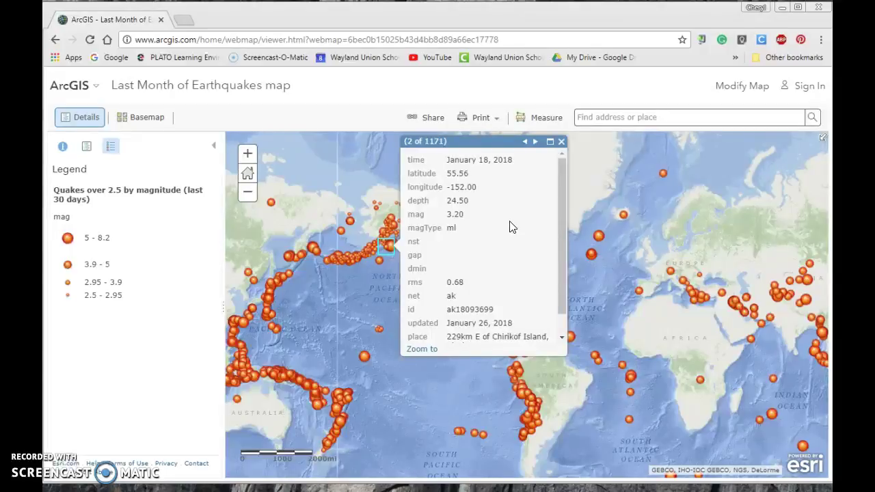
pyautogui.click(535, 144)
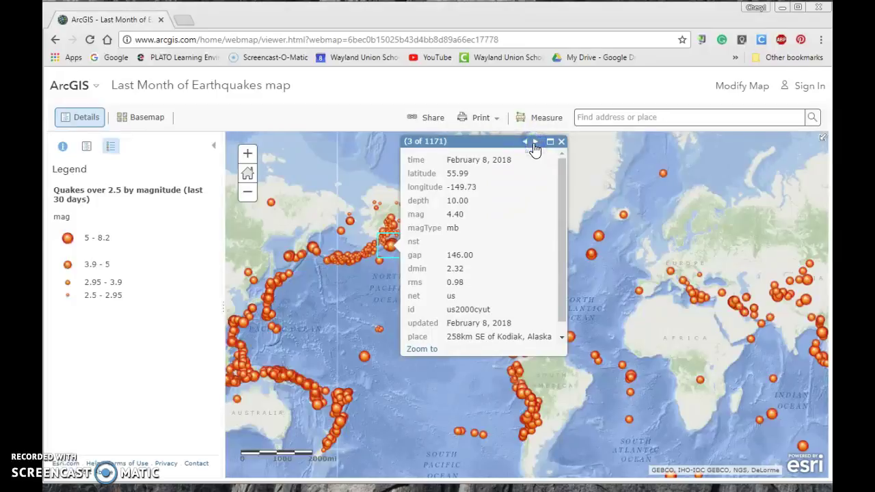
pyautogui.click(534, 144)
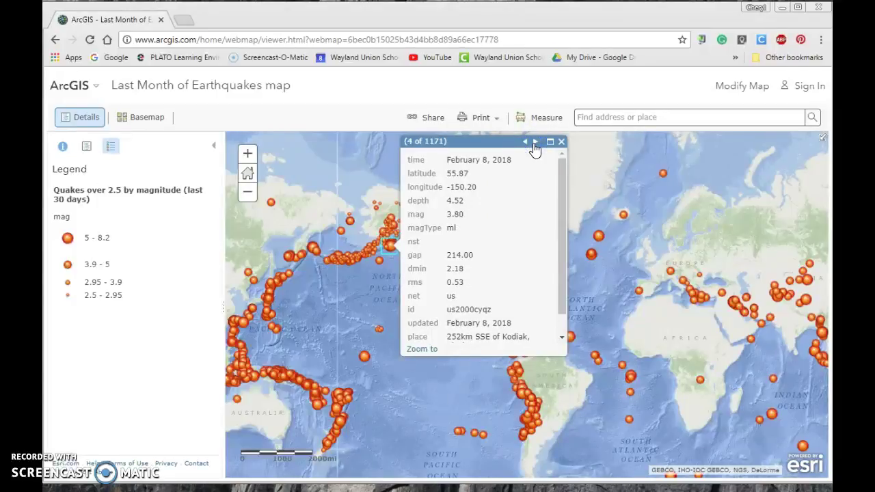
pyautogui.click(534, 143)
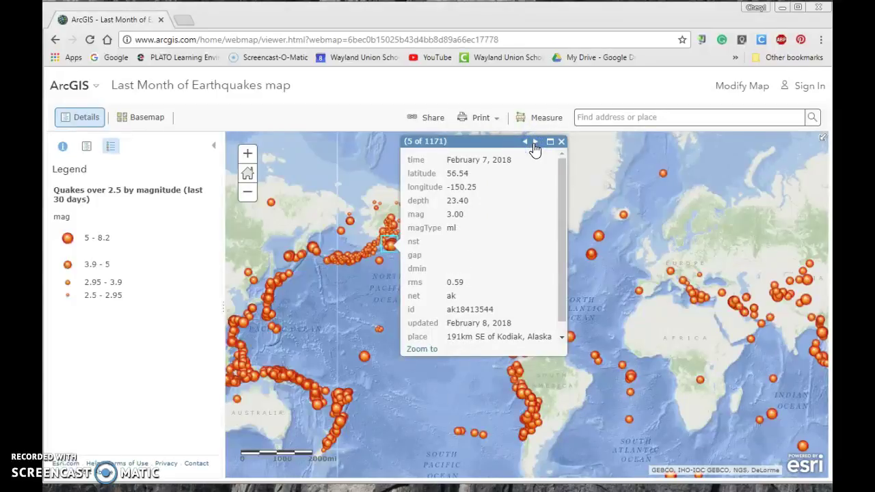
pyautogui.click(535, 144)
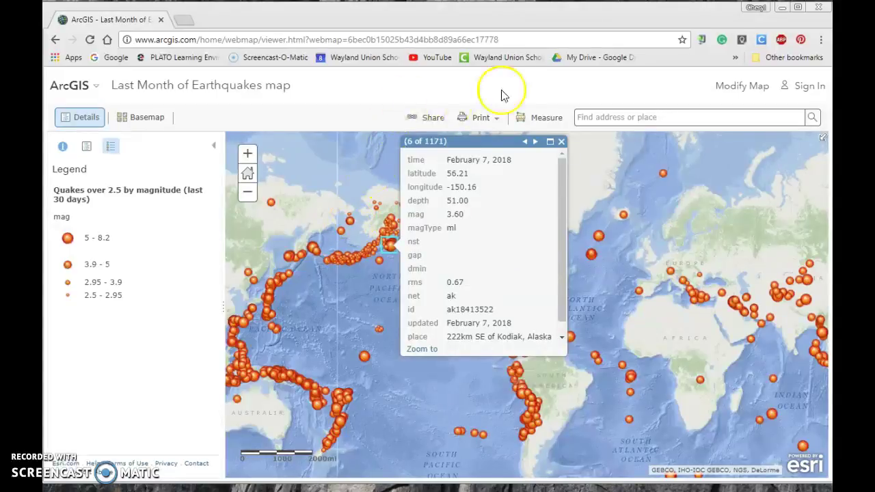
# Go to the arcgis.com home page.
pyautogui.click(507, 39)
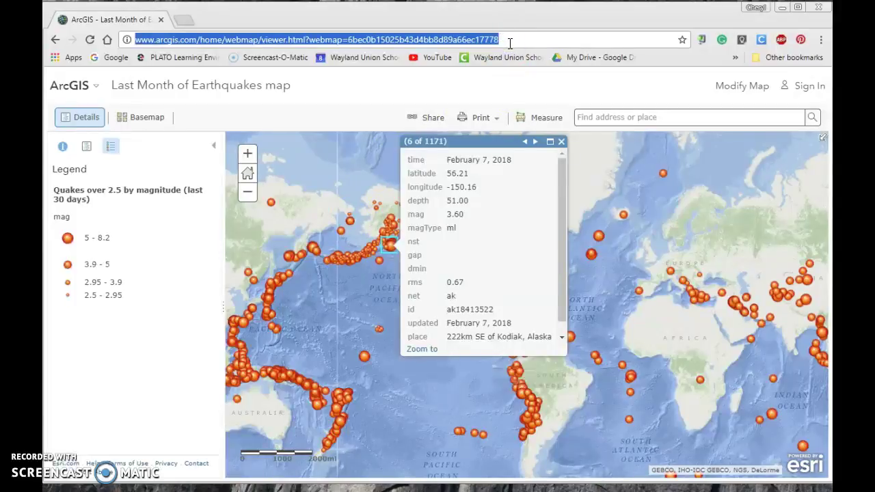
pyautogui.write('arcgis.com')
pyautogui.press('Return')
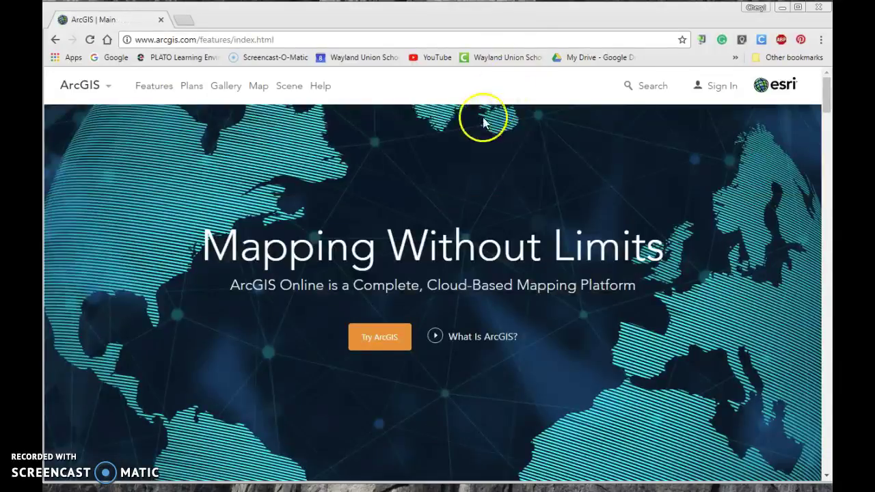
# Filter the map gallery to Historical Maps and scroll through the listed items.
pyautogui.click(226, 93)
pyautogui.click(267, 179)
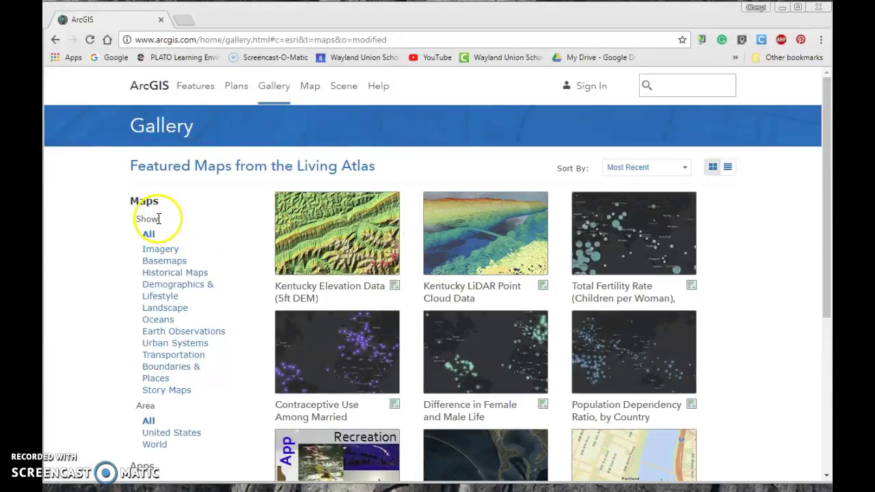
pyautogui.click(177, 274)
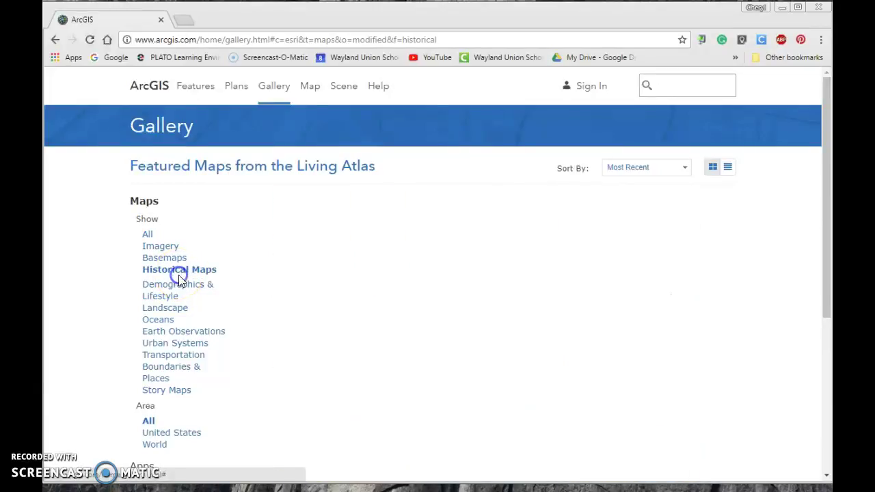
pyautogui.moveTo(314, 287)
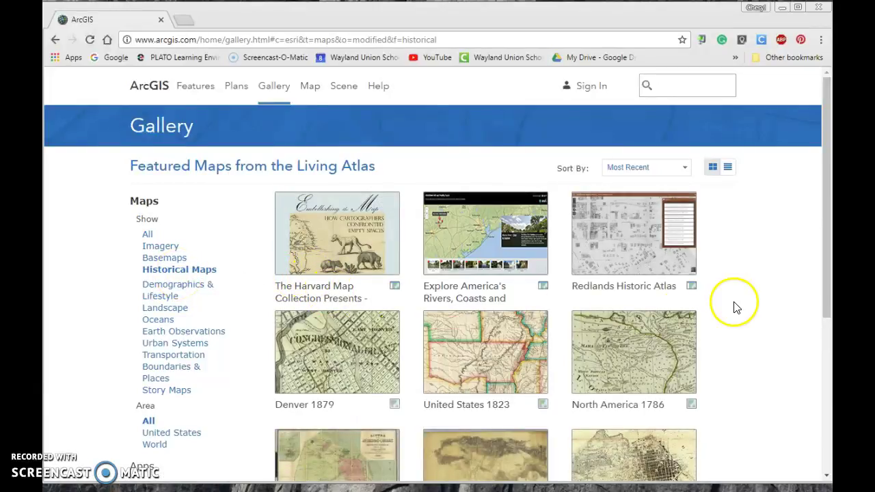
pyautogui.scroll(-2, 735, 308)
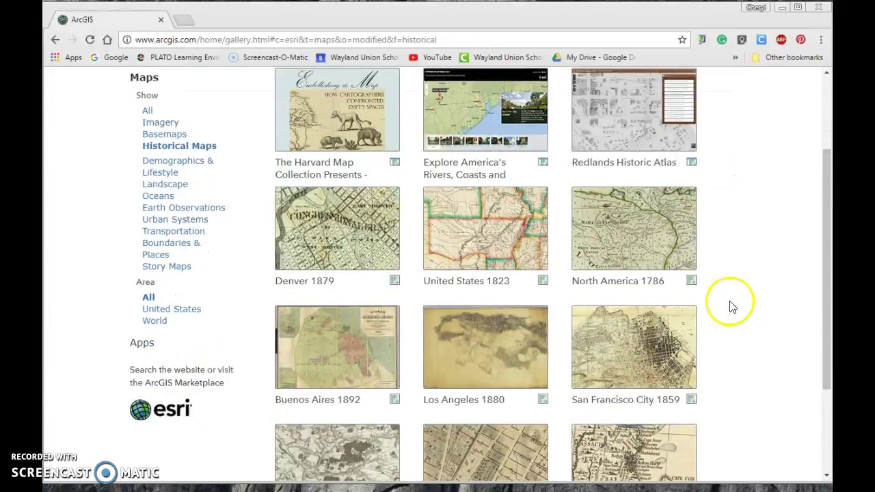
# Open the North America 1786 map from the gallery in the map viewer.
pyautogui.moveTo(634, 257)
pyautogui.click(634, 259)
pyautogui.click(230, 304)
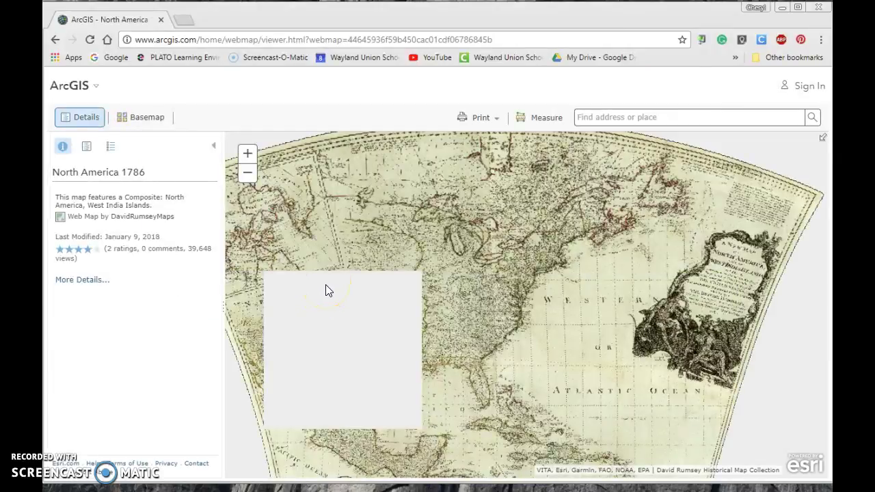
pyautogui.click(342, 285)
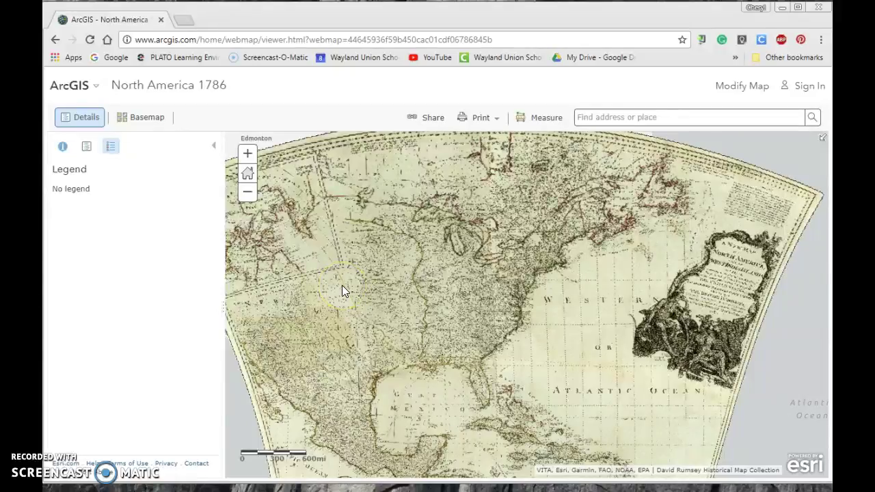
pyautogui.click(381, 274)
pyautogui.click(473, 245)
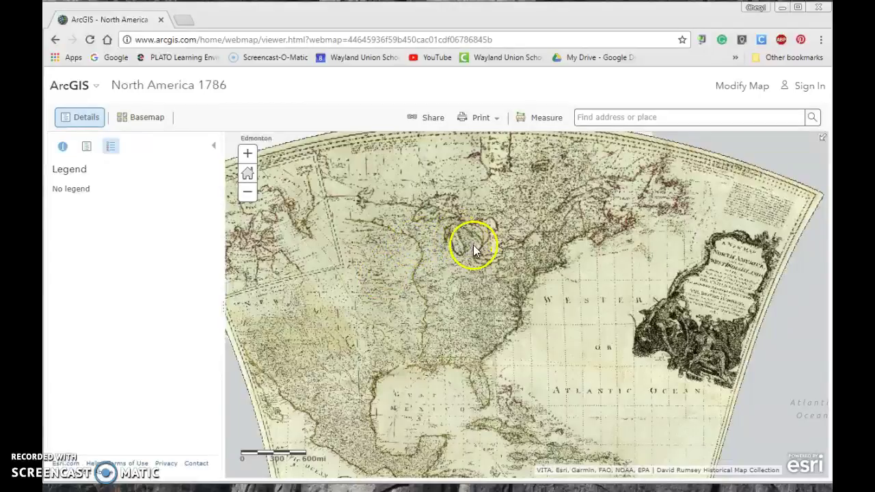